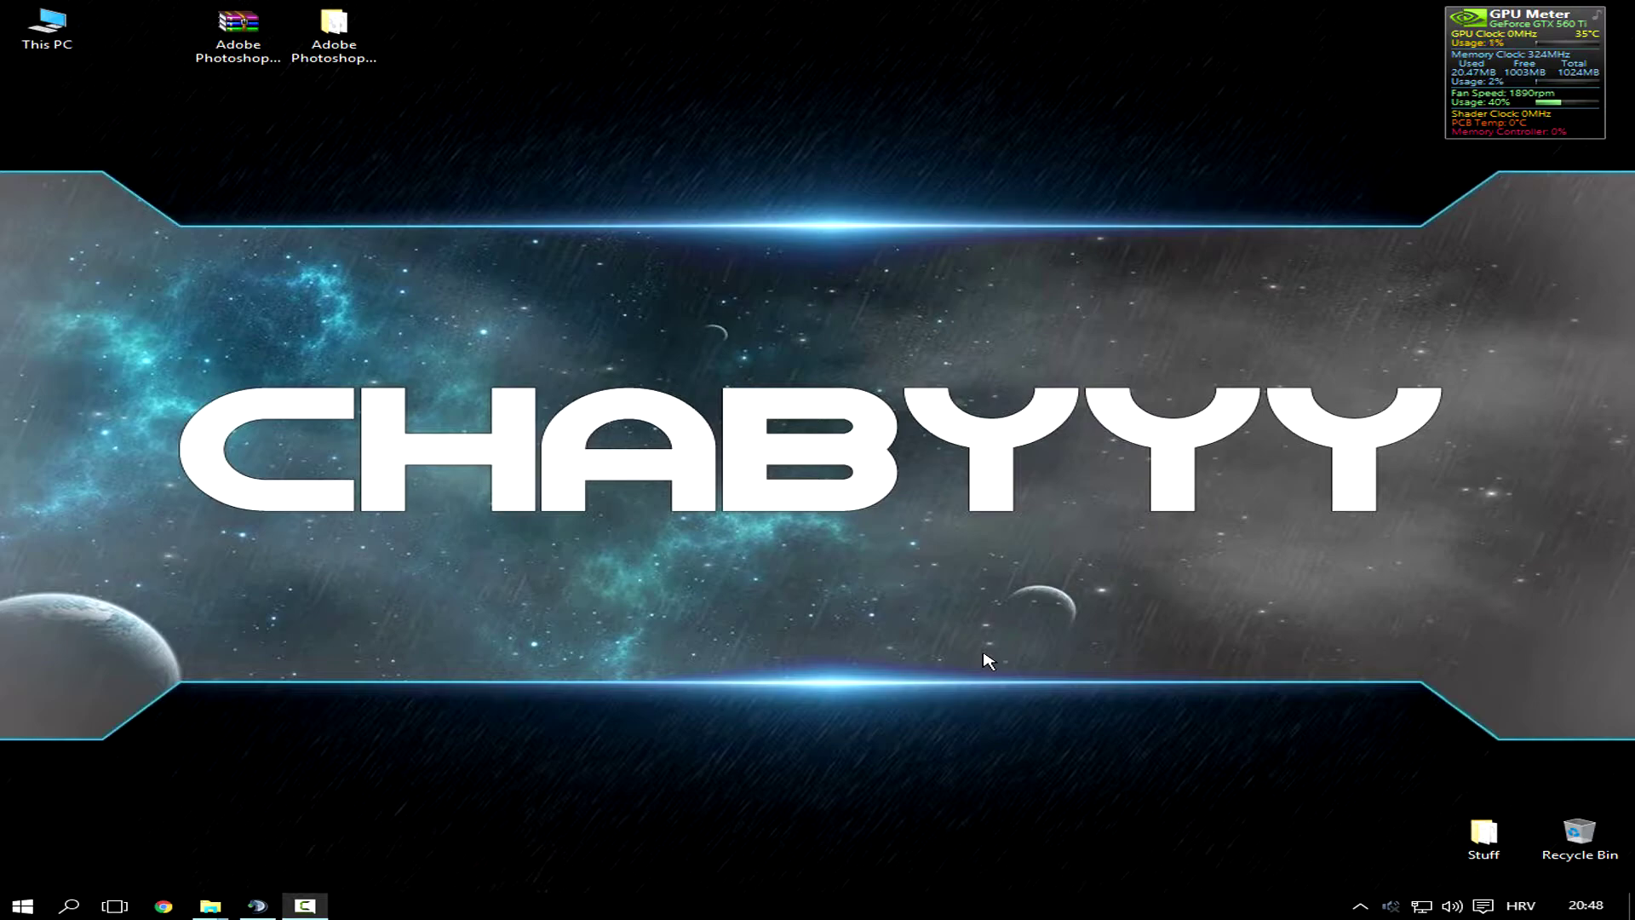
Step: Extract the Adobe Photoshop archive to the desktop with Extract Here and select the new folder
click(238, 36)
right_click(238, 35)
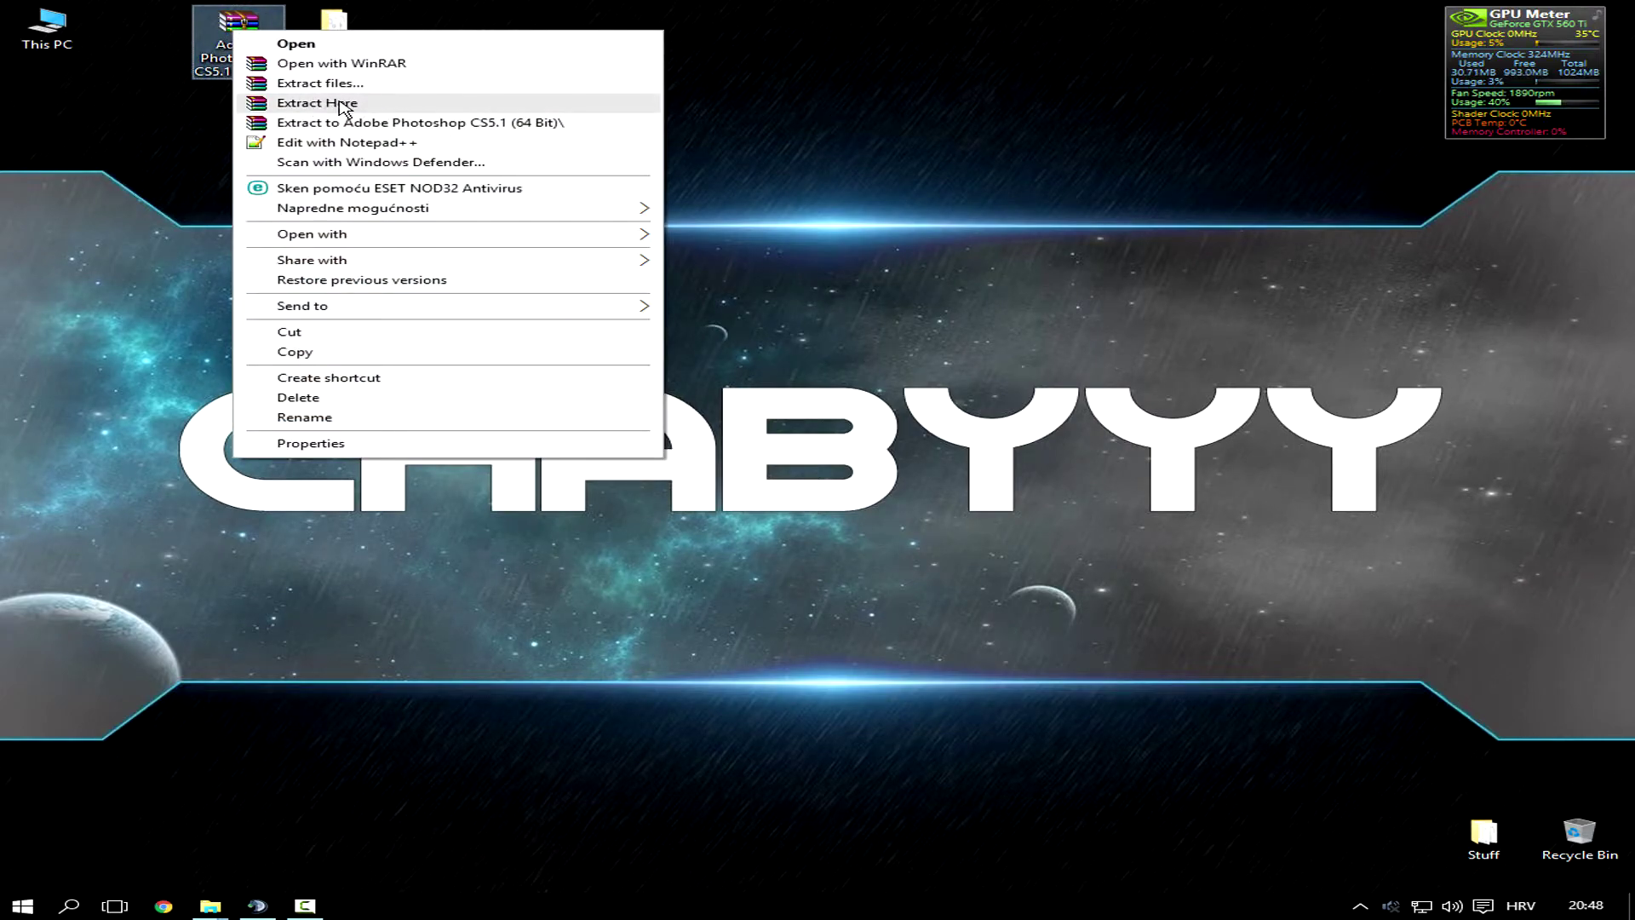
click(370, 108)
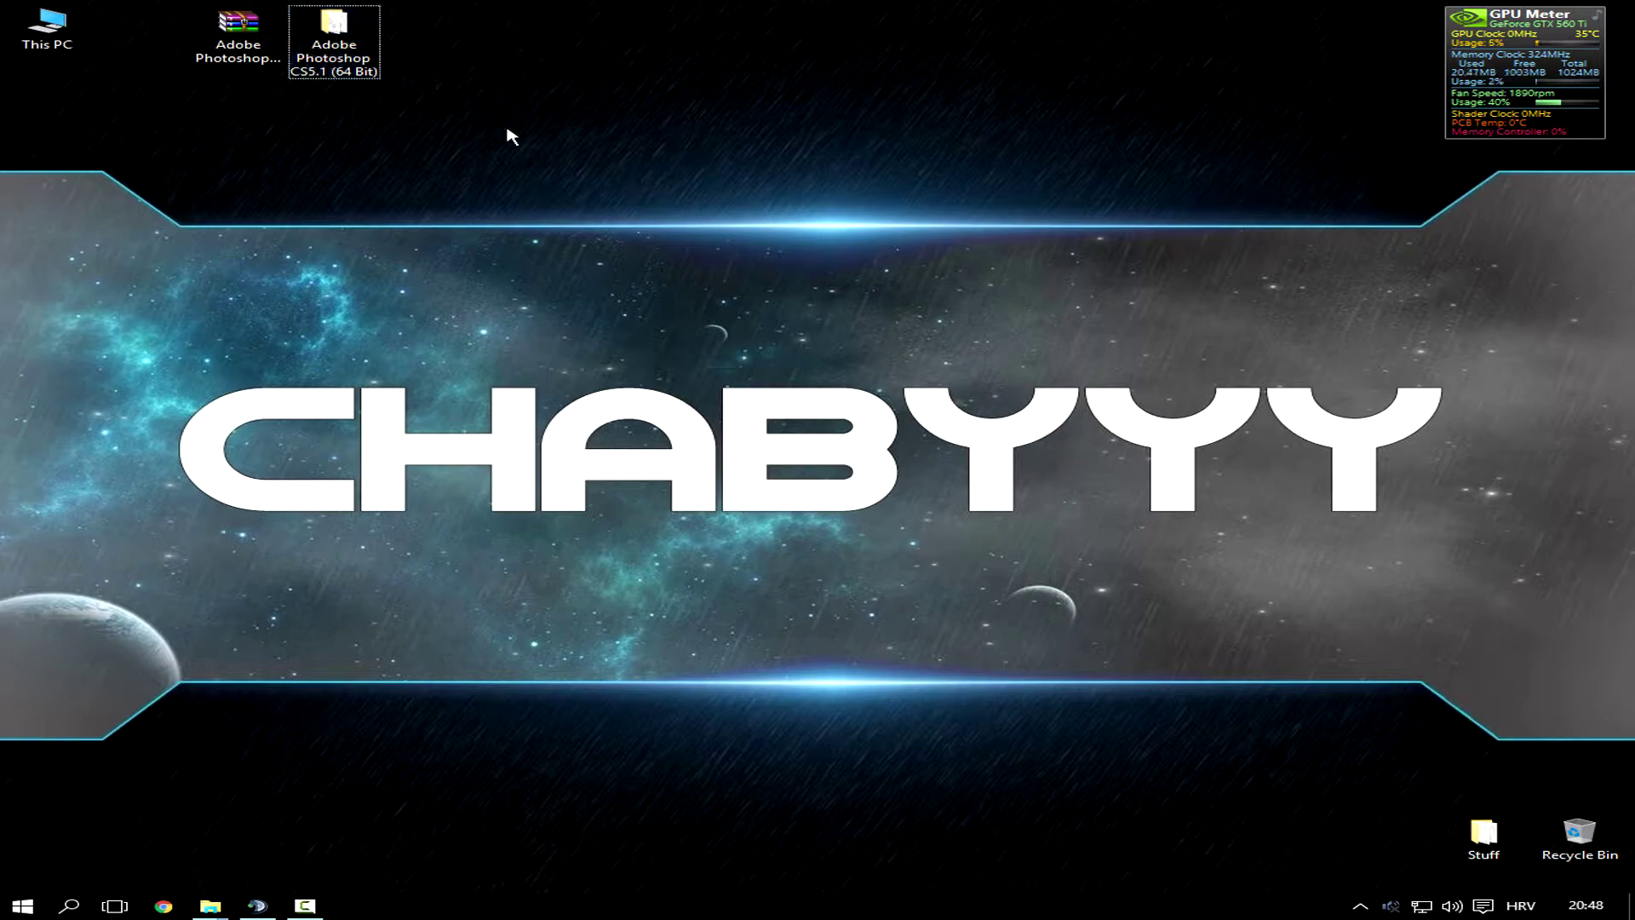
drag(542, 138, 322, 38)
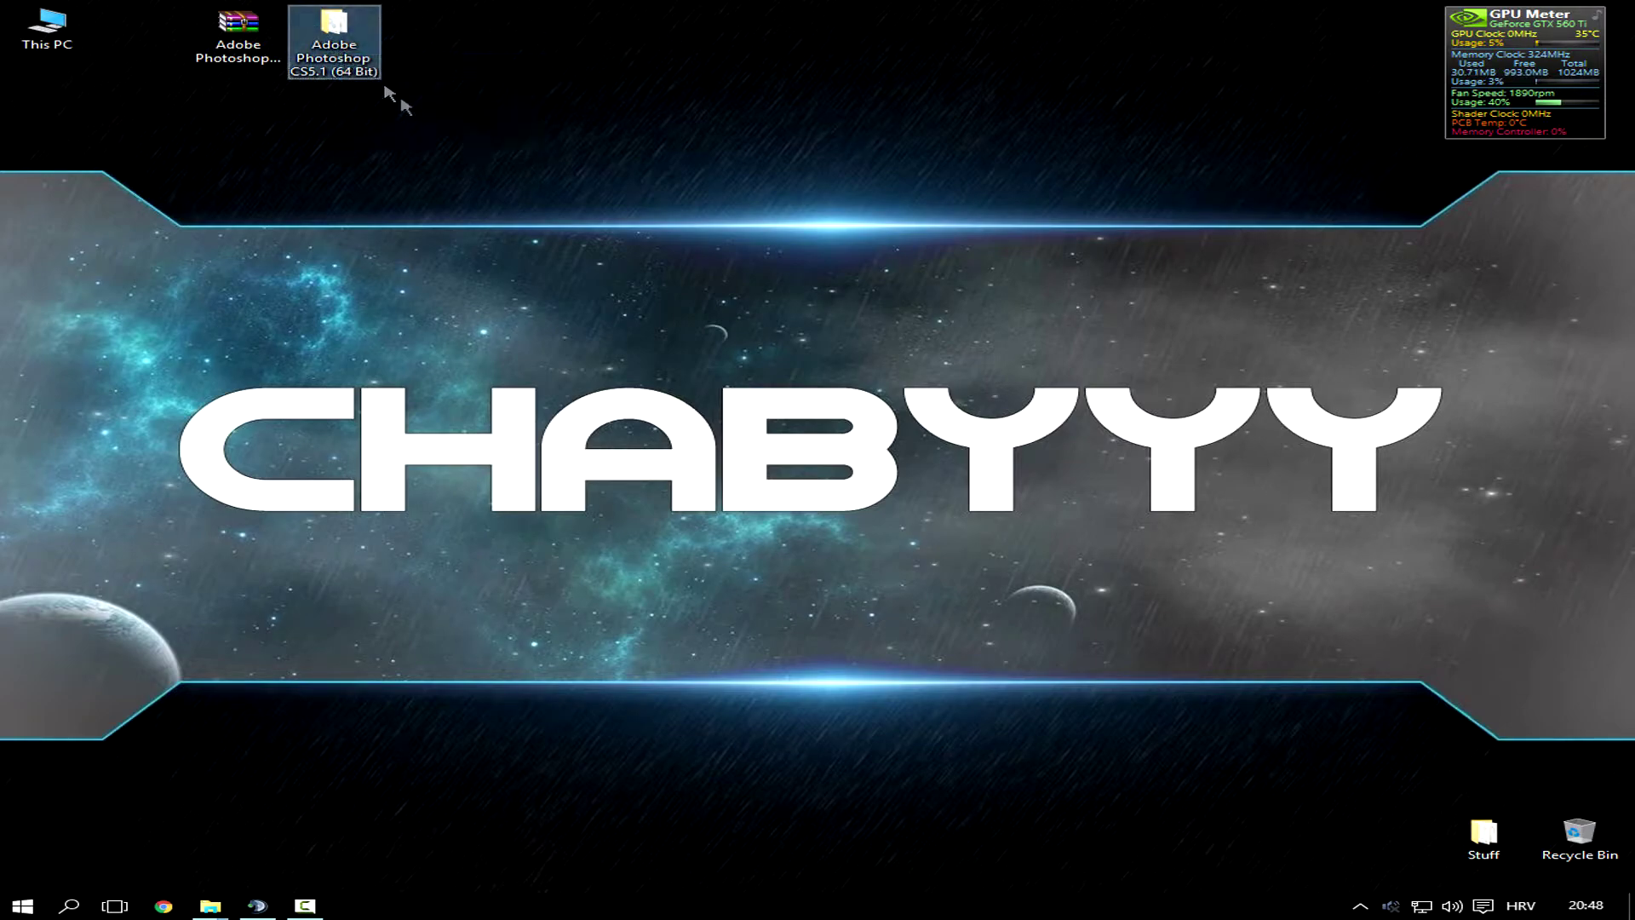
drag(499, 138, 351, 50)
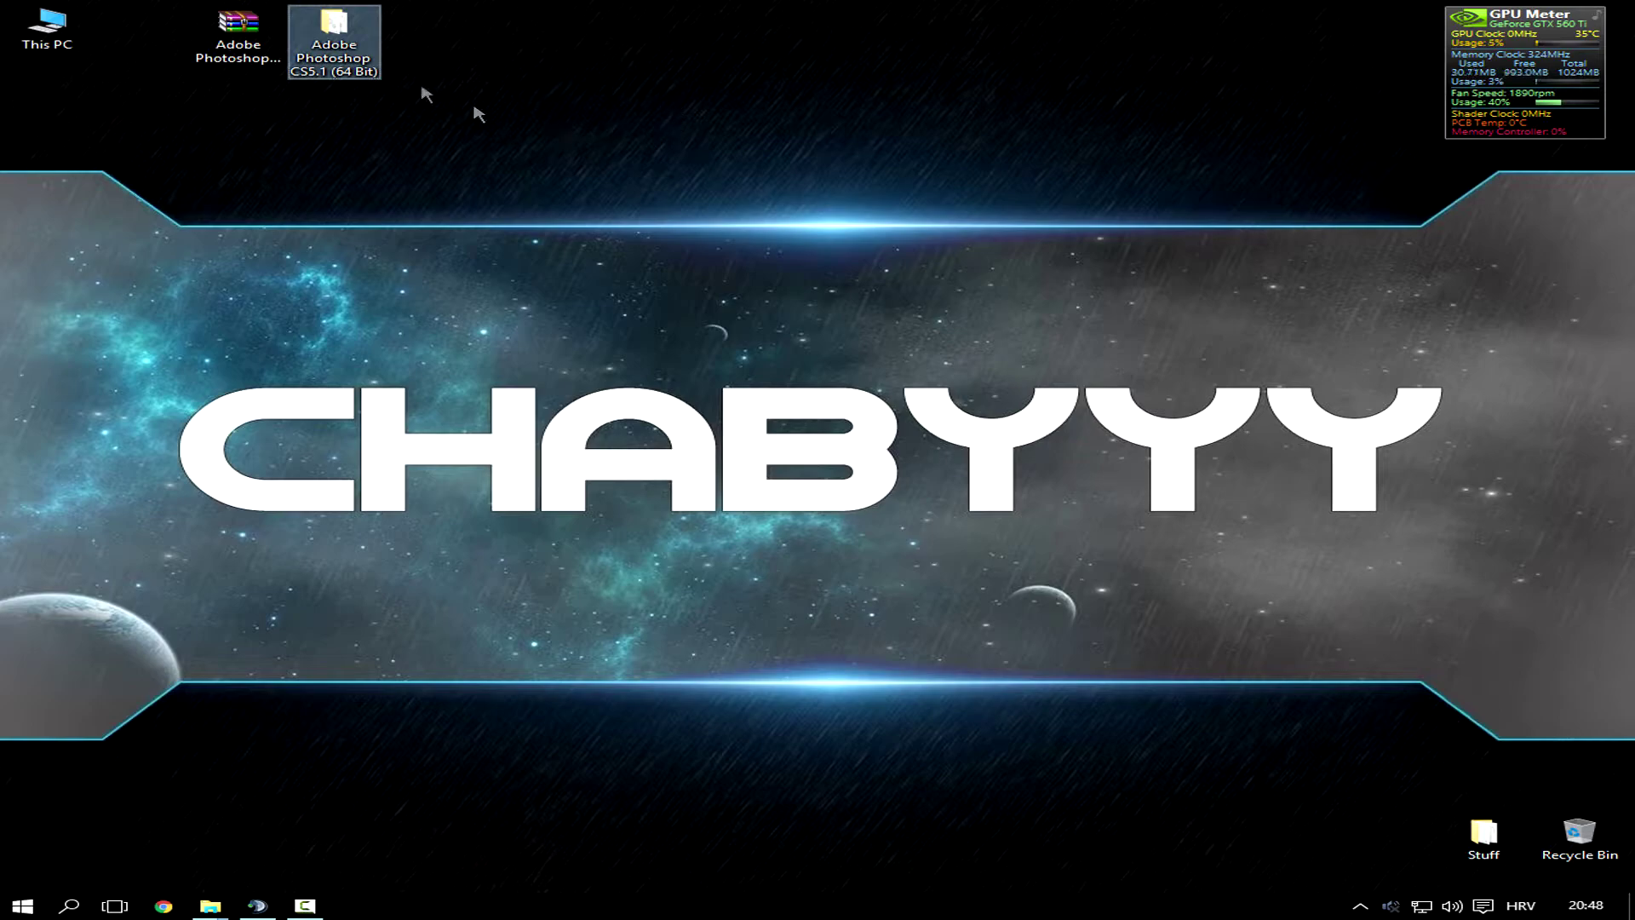
Step: Cut the Adobe Photoshop CS5.1 (64 Bit) folder and paste it into Programs on E:
right_click(357, 49)
click(410, 396)
mouse_move(211, 906)
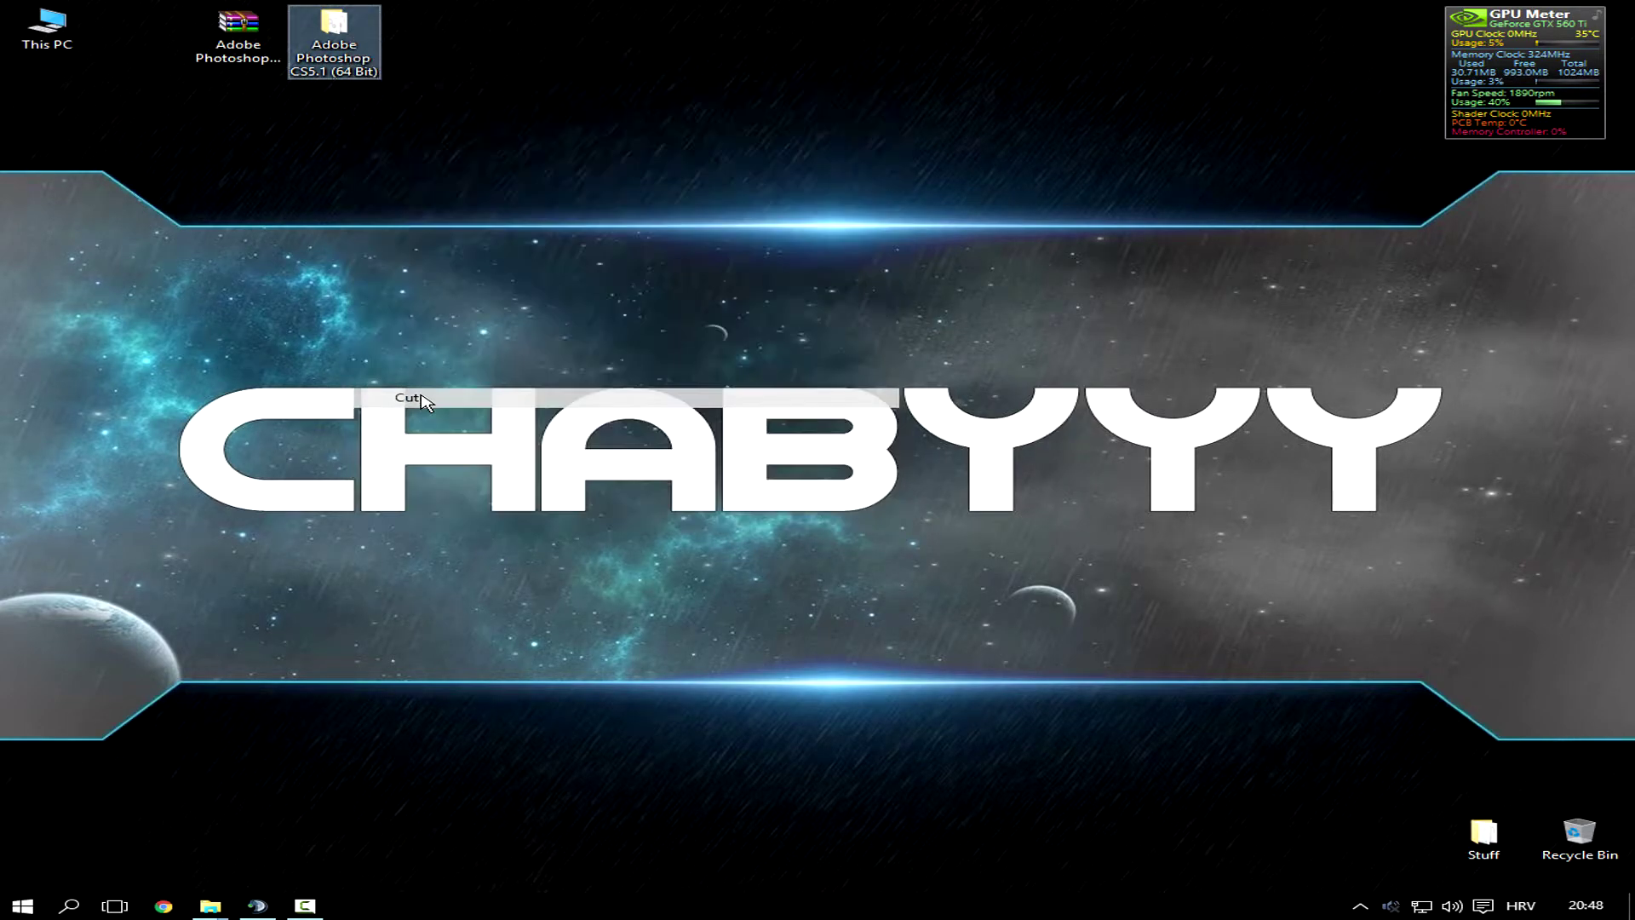
click(393, 843)
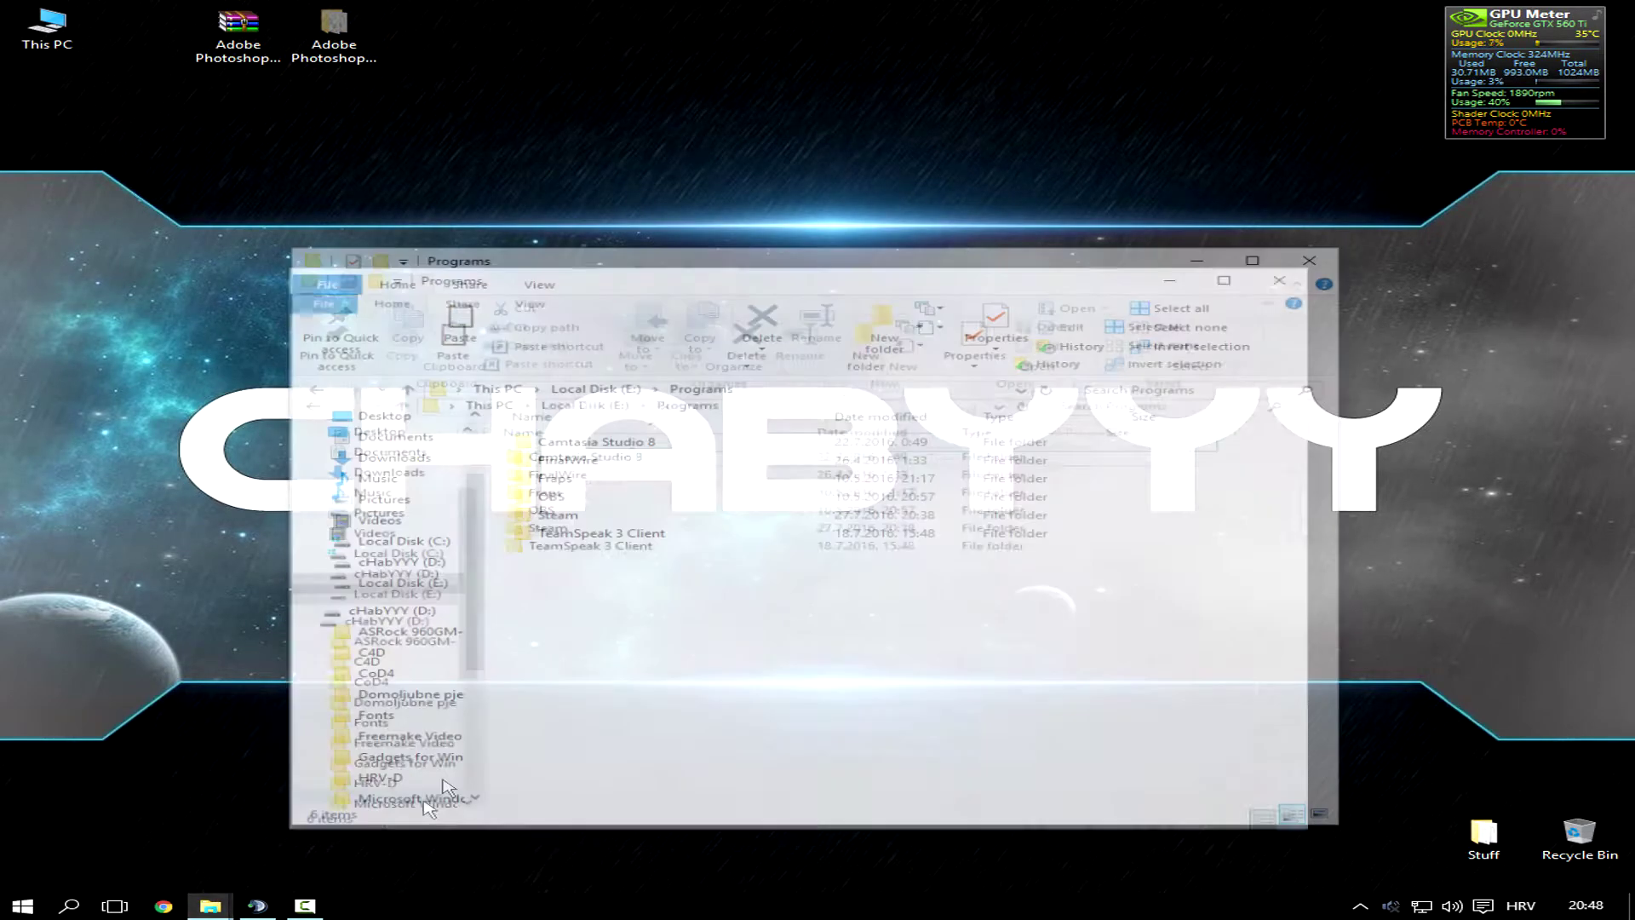
right_click(630, 572)
click(688, 690)
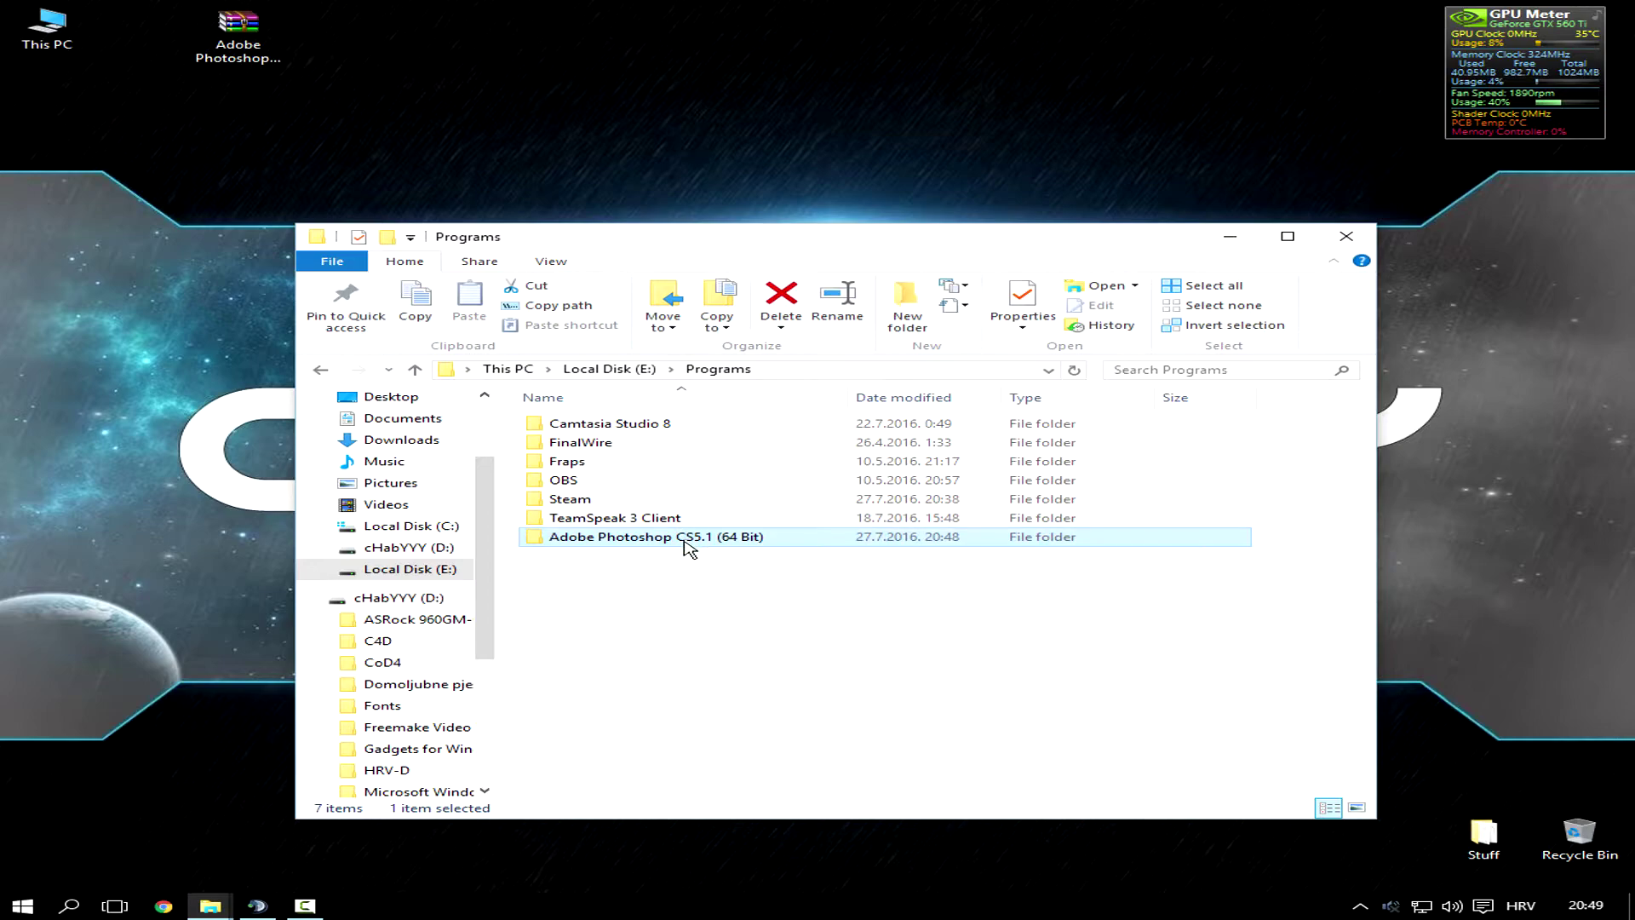
Step: Open the Adobe Photoshop CS5.1 folder, pin Photoshop.exe to Start, and check its tile
double_click(687, 546)
scroll(749, 547, down, 5)
scroll(749, 548, down, 3)
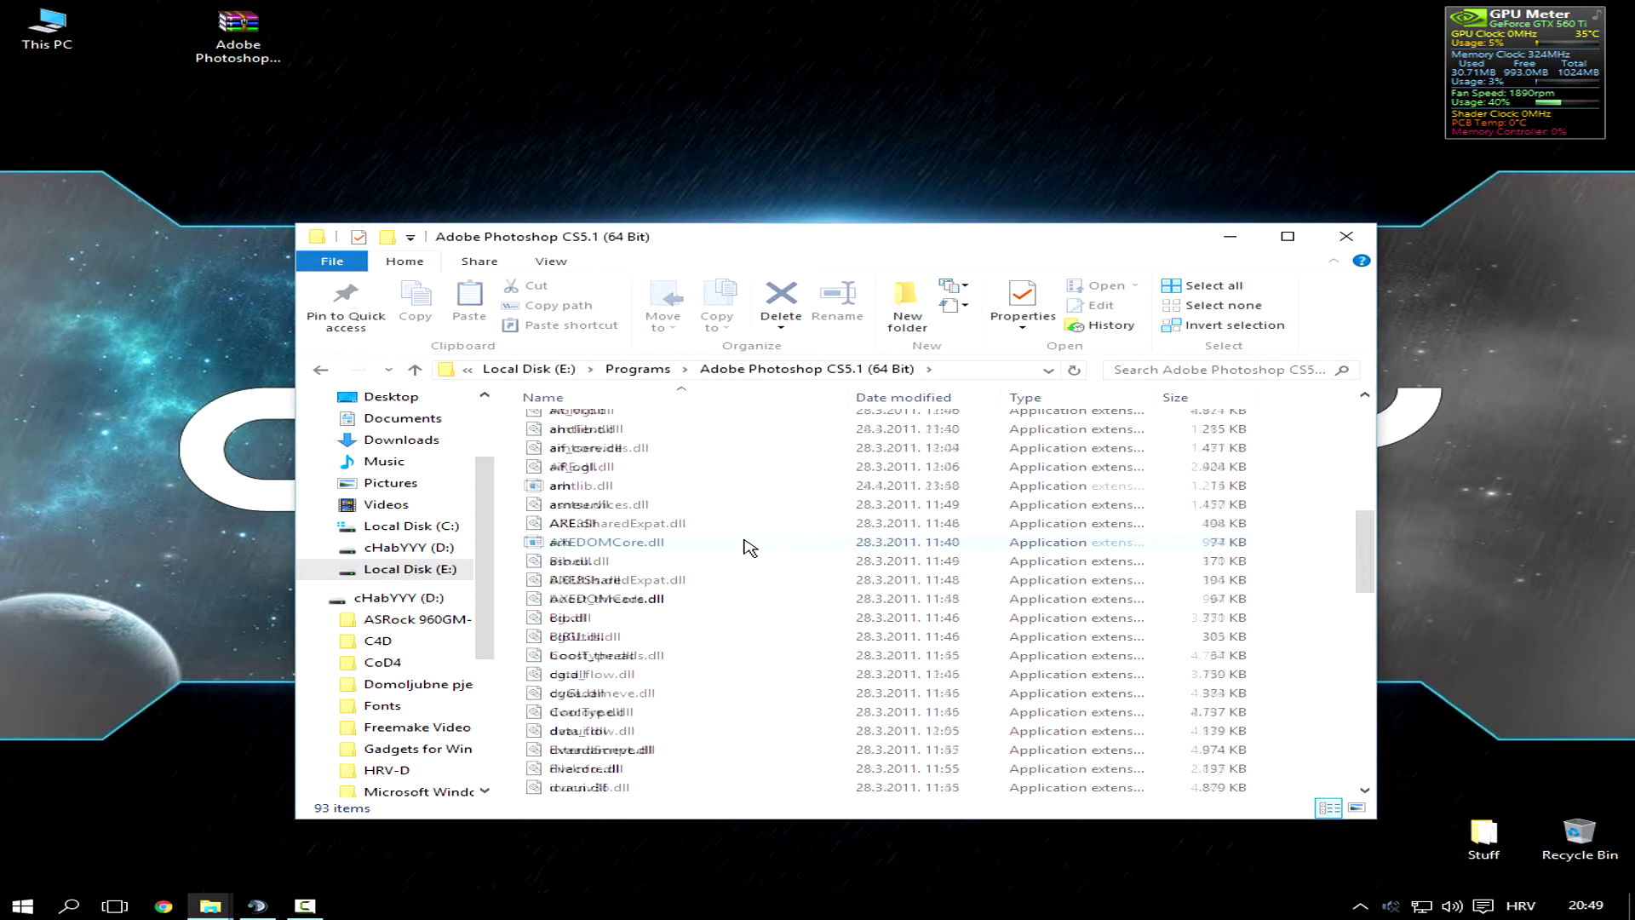
scroll(749, 547, down, 5)
scroll(749, 547, down, 3)
click(587, 467)
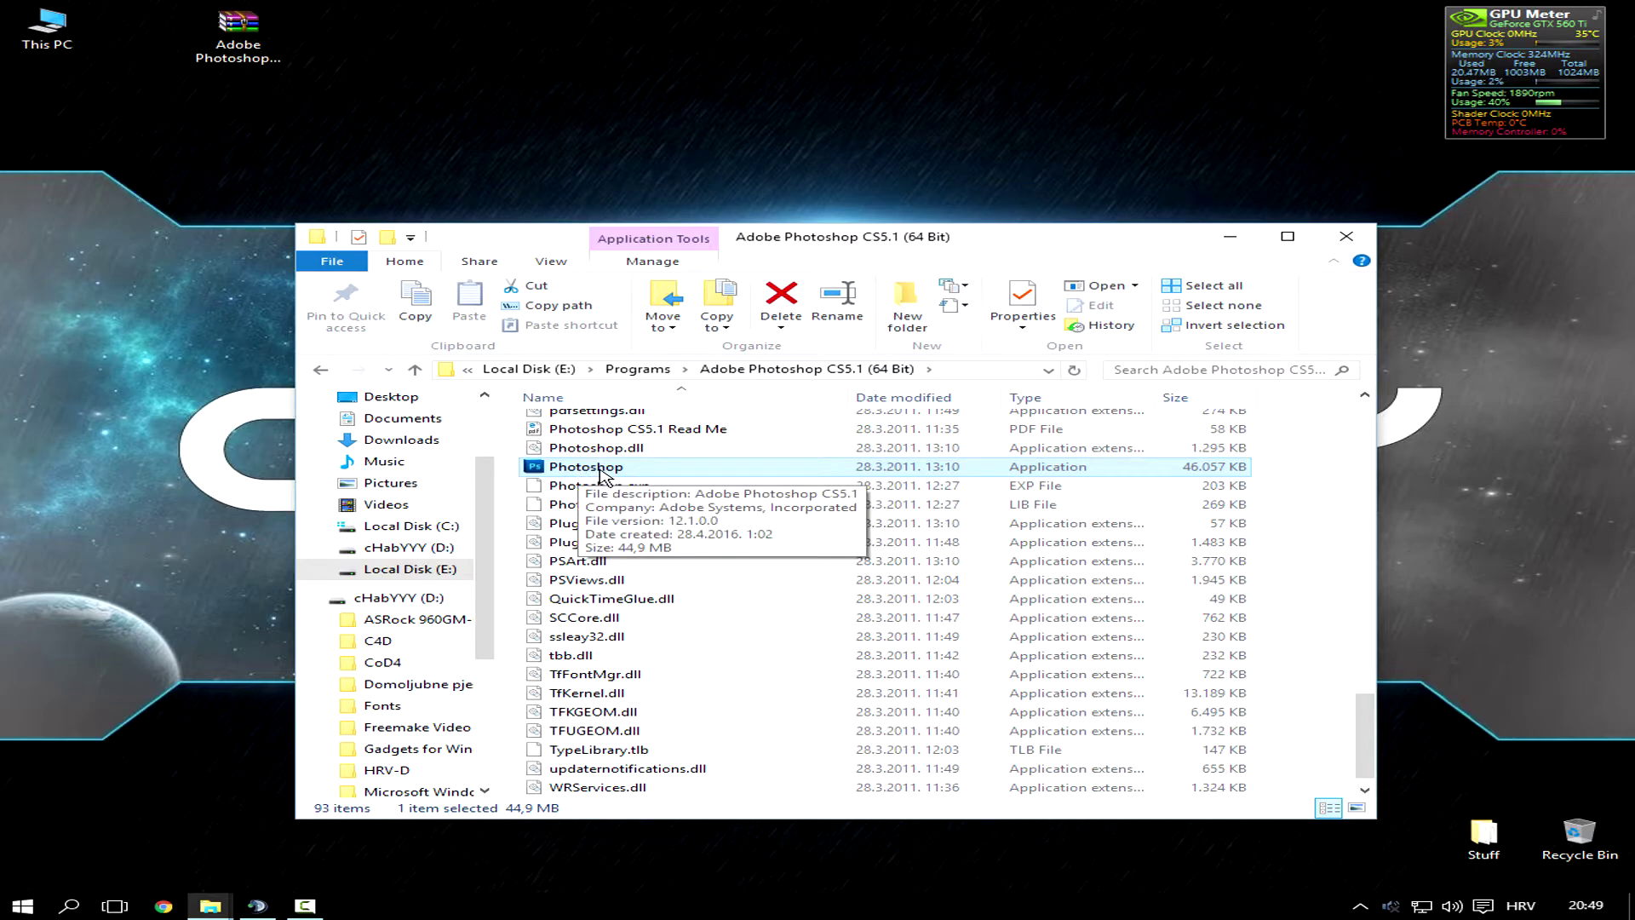
right_click(601, 471)
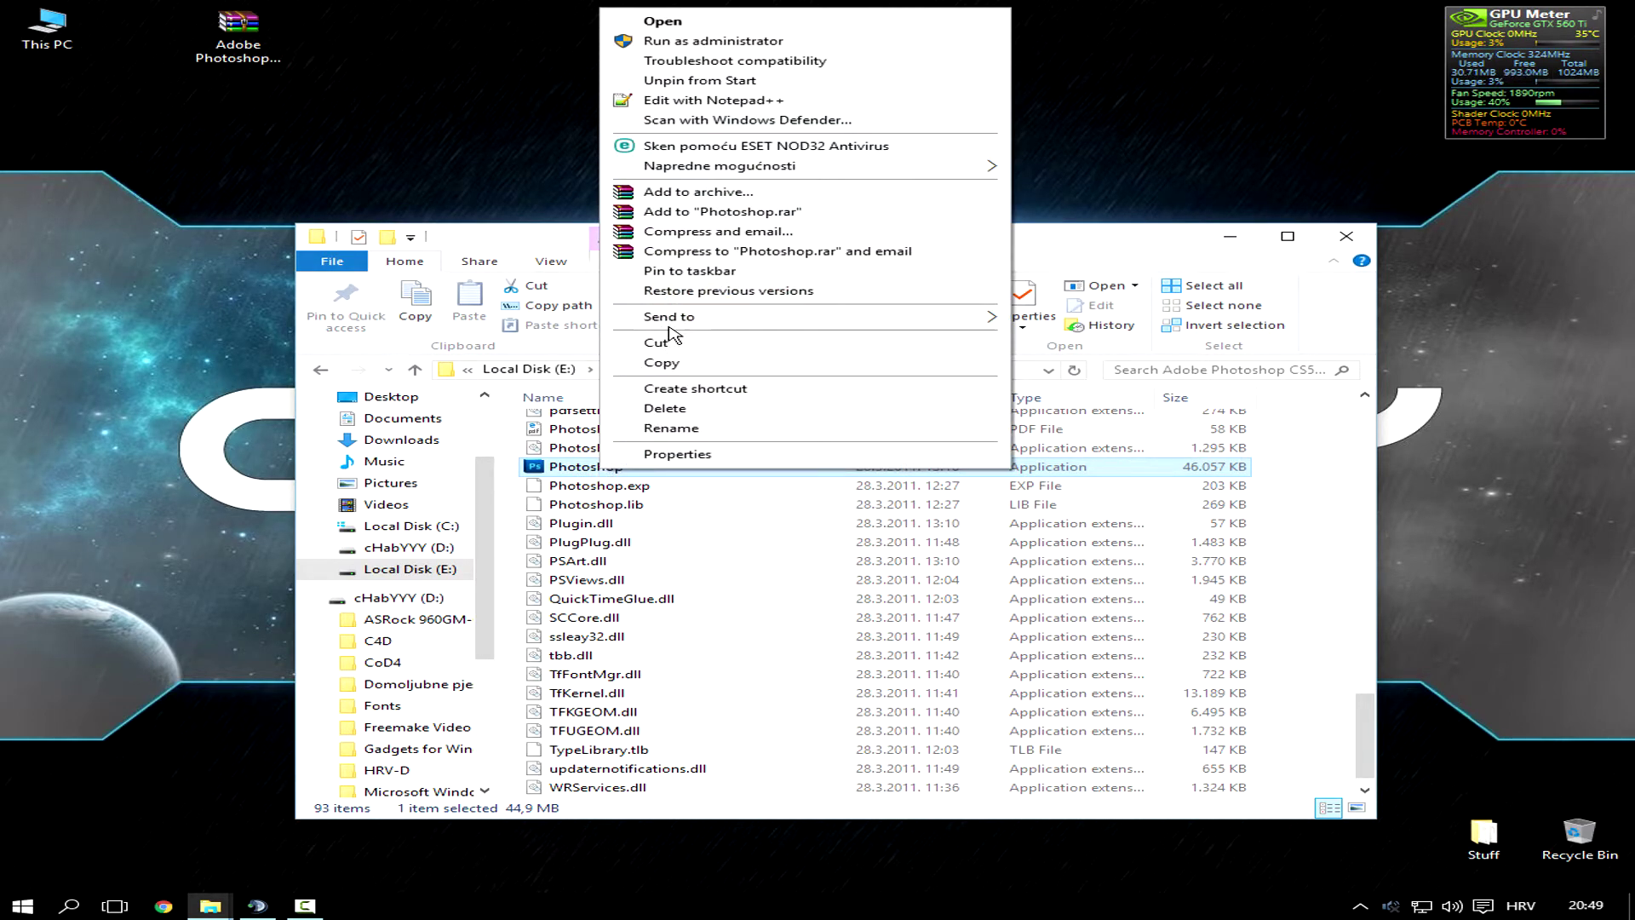
mouse_move(670, 318)
click(585, 467)
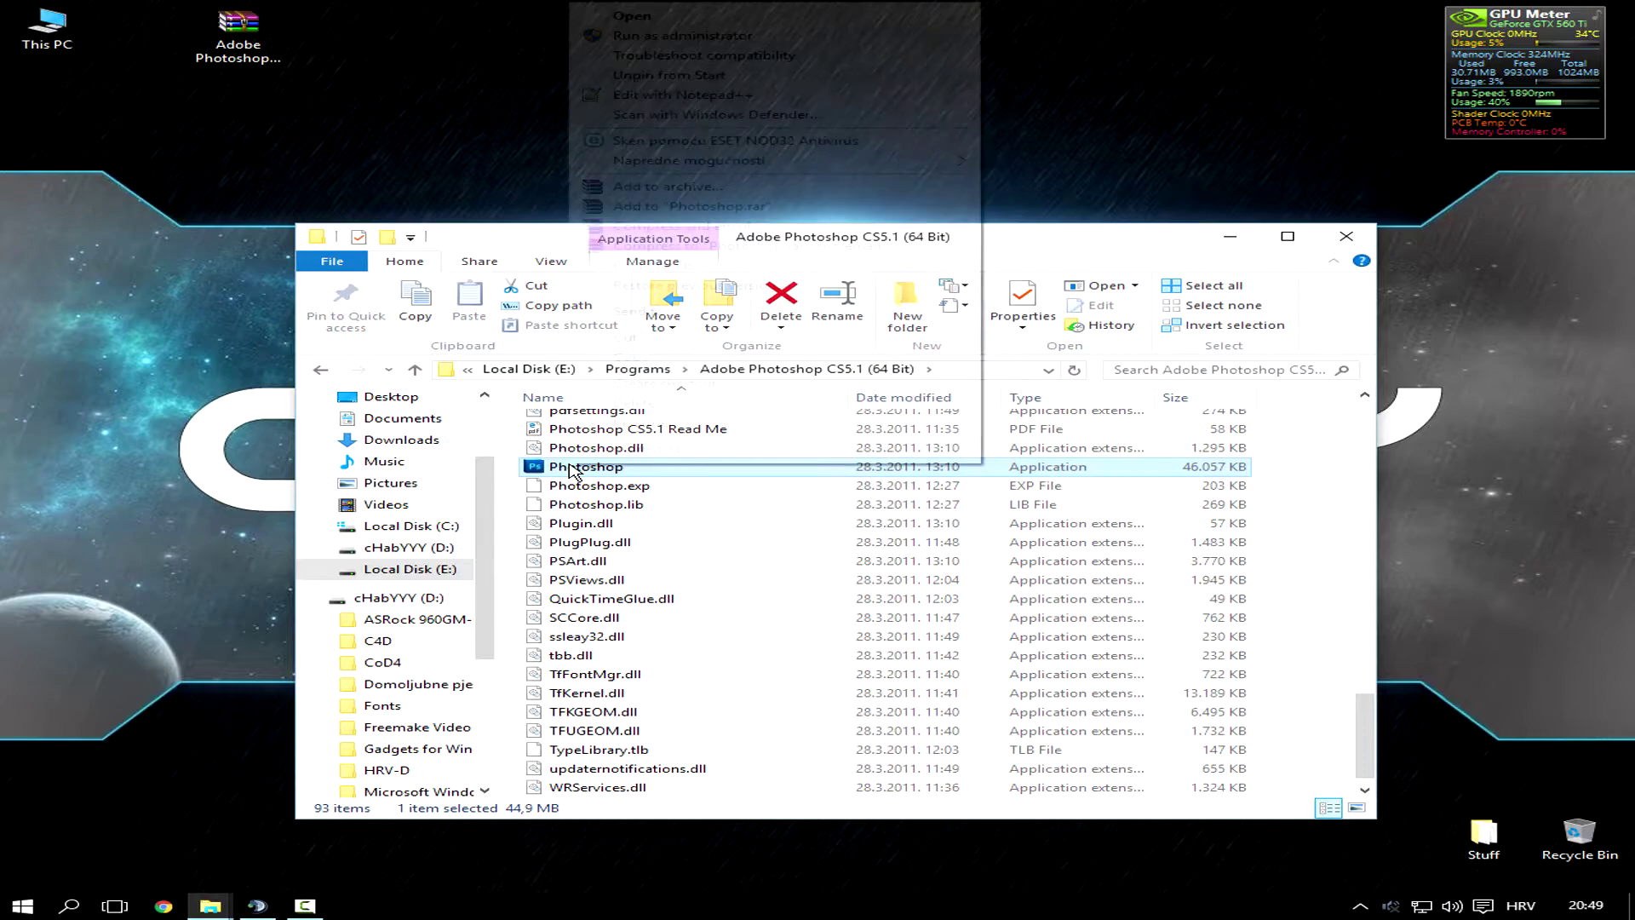
right_click(571, 465)
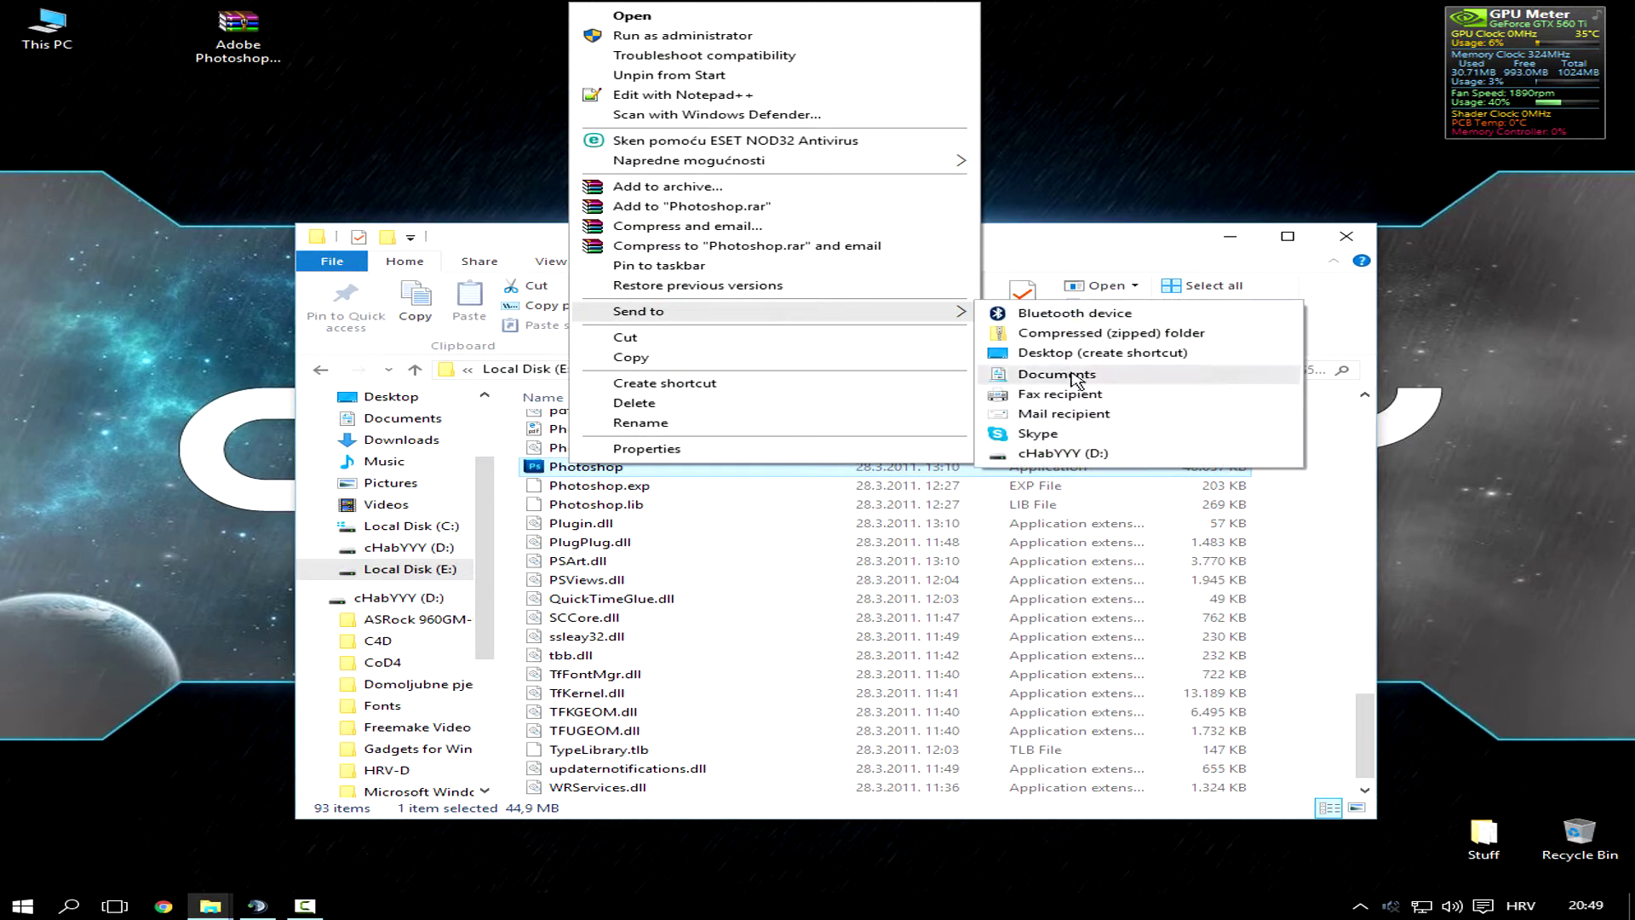
click(588, 470)
right_click(572, 471)
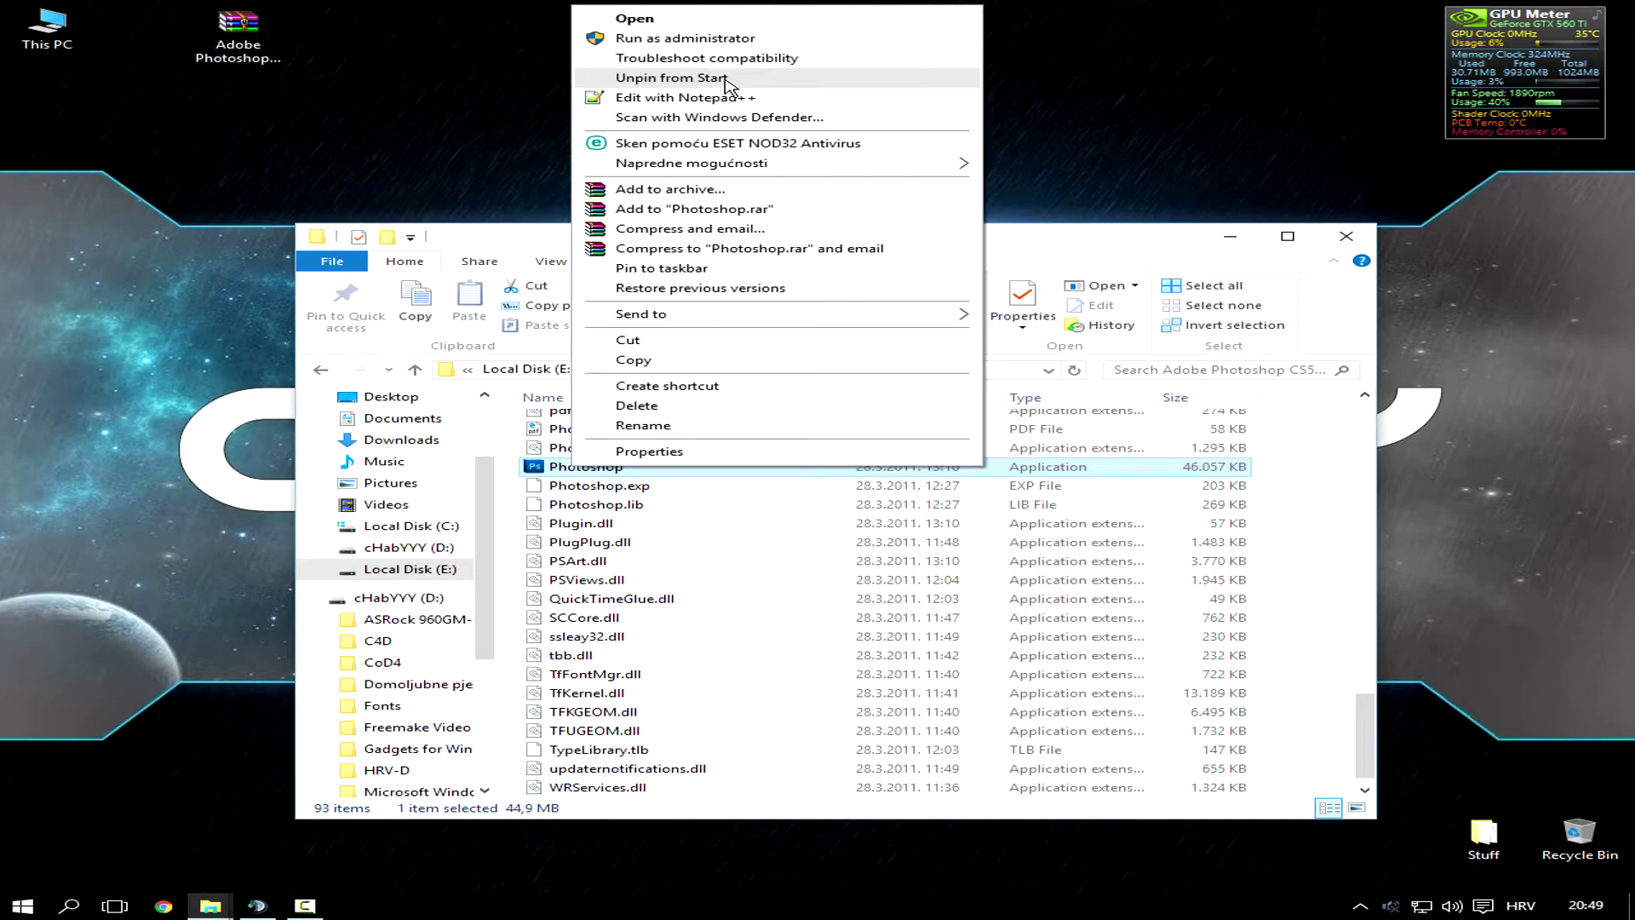
key(super)
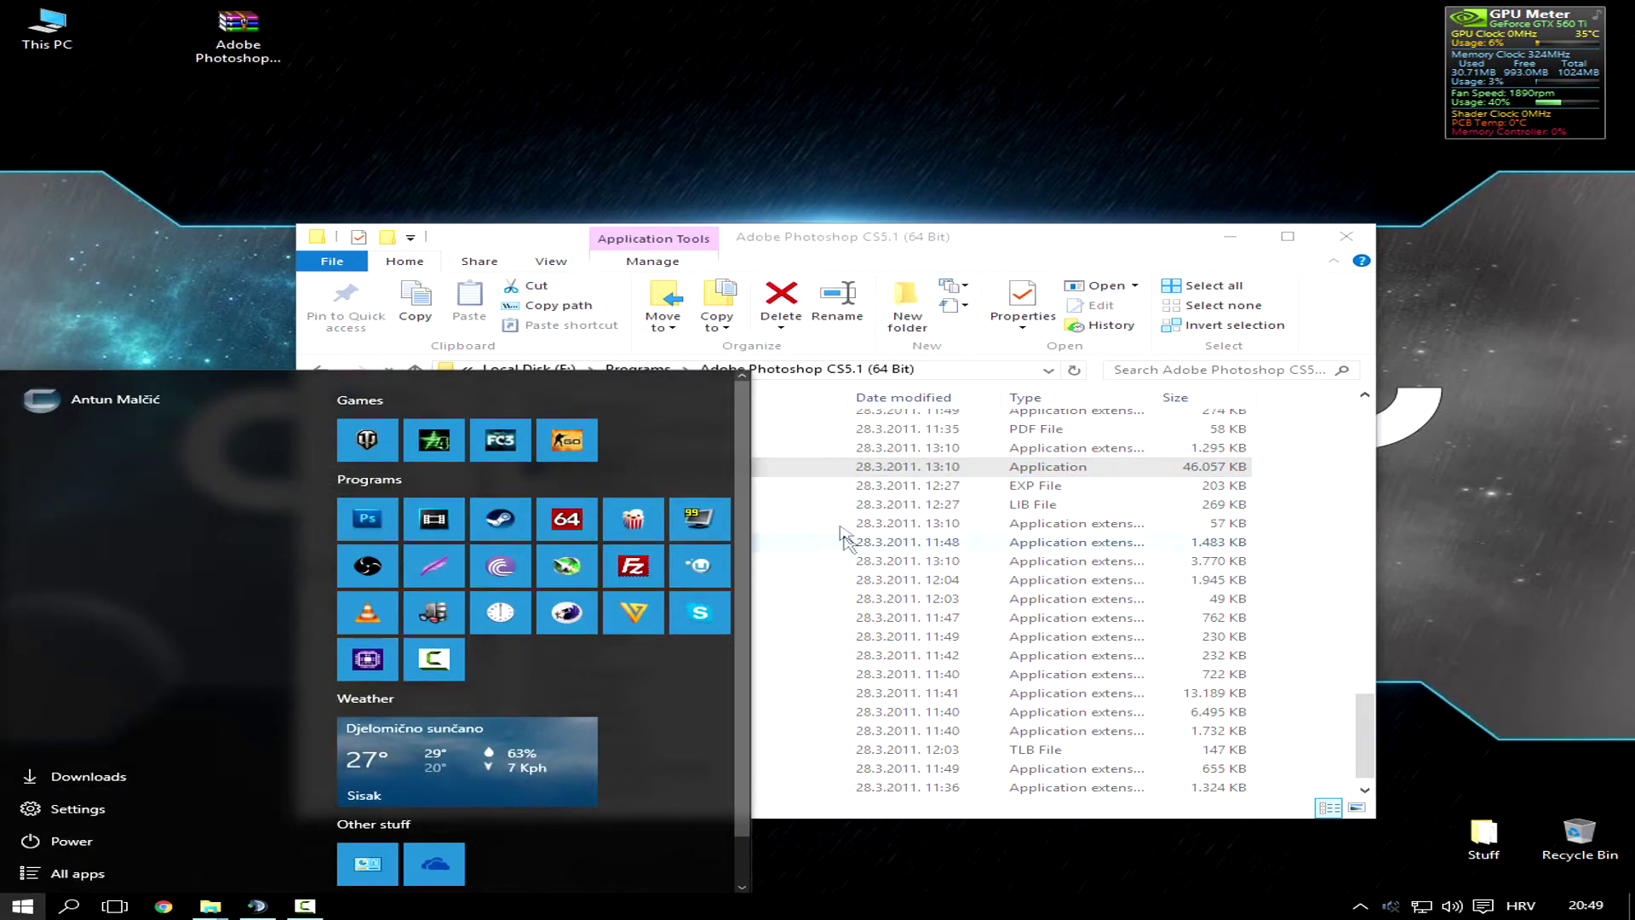
Step: Dismiss Start and run Photoshop.exe from the E: folder to its empty workspace
click(818, 483)
click(587, 469)
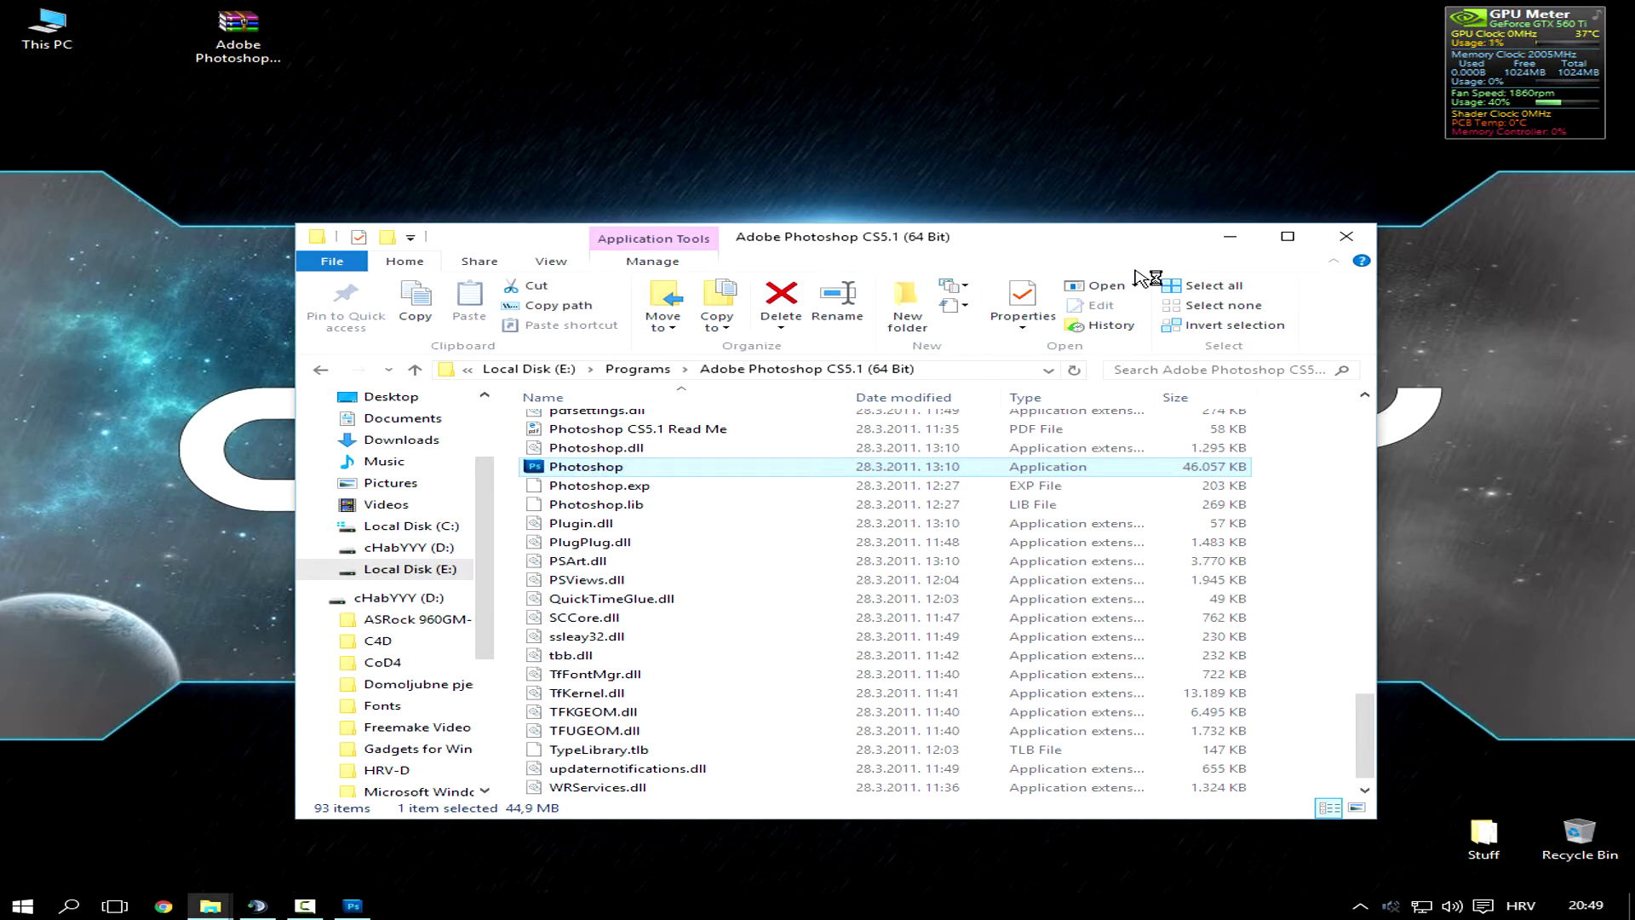
click(1229, 236)
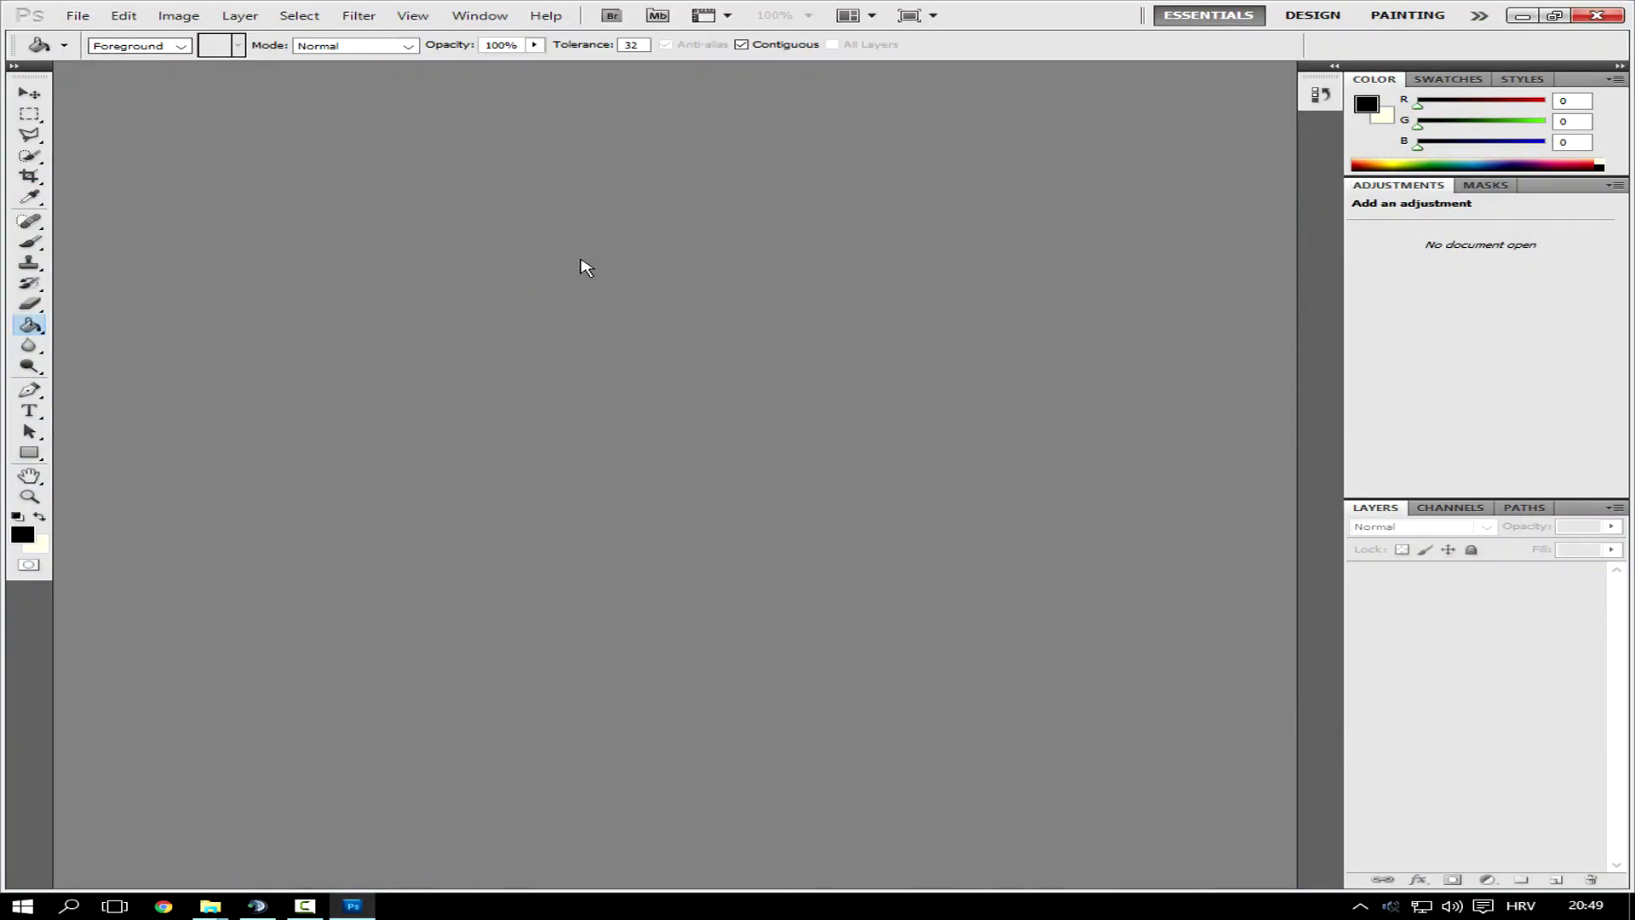
click(31, 94)
click(77, 16)
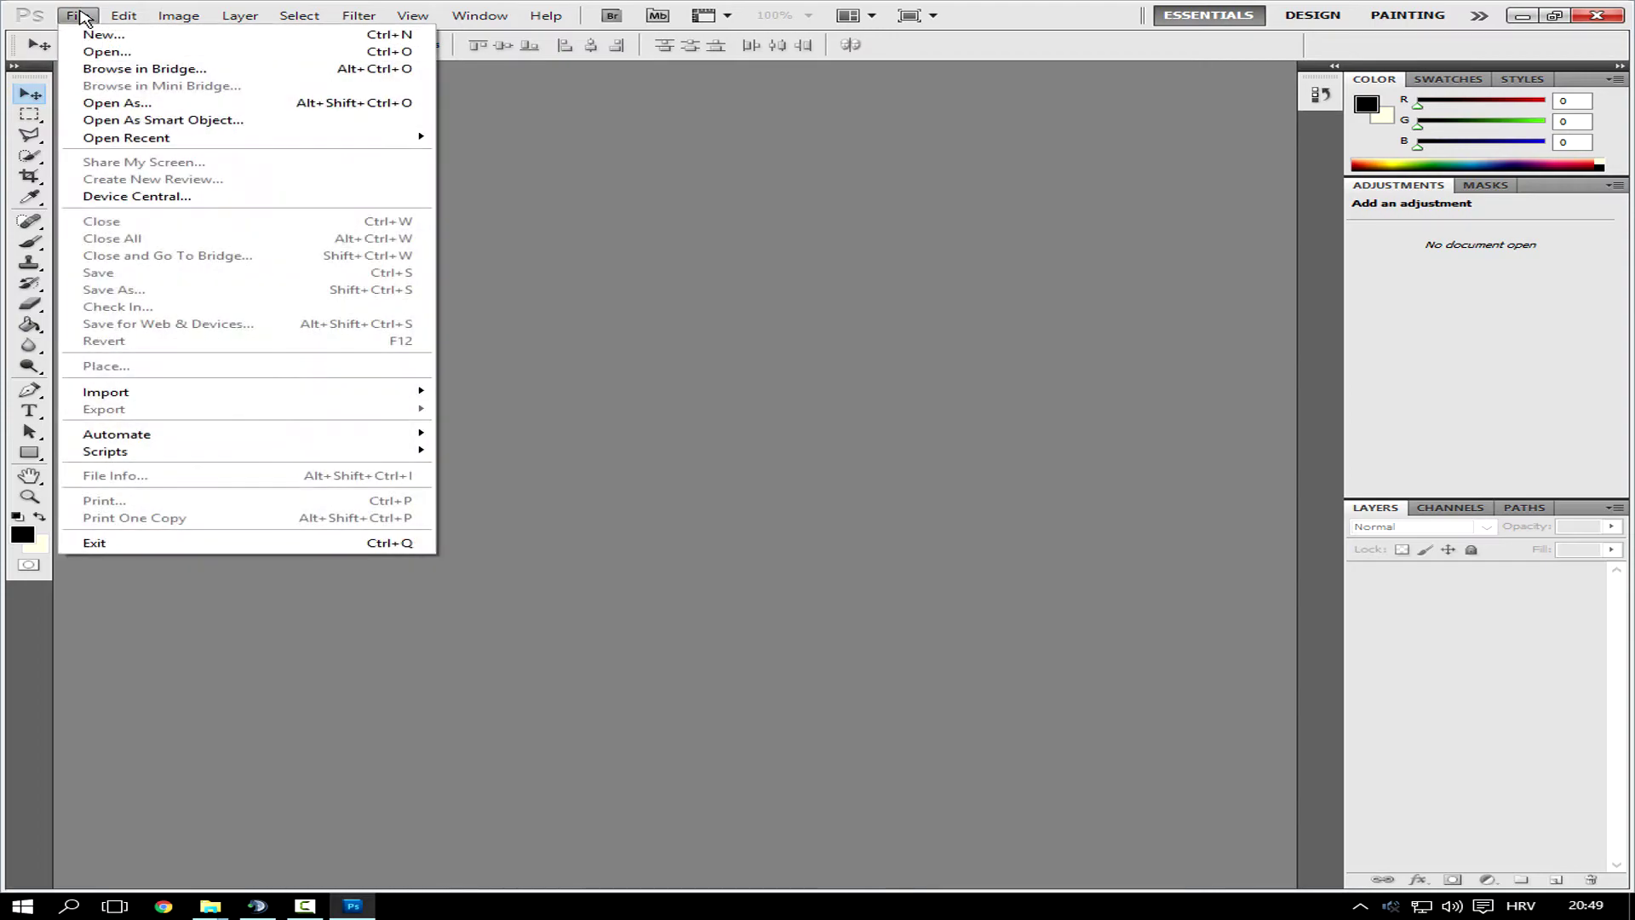
click(107, 51)
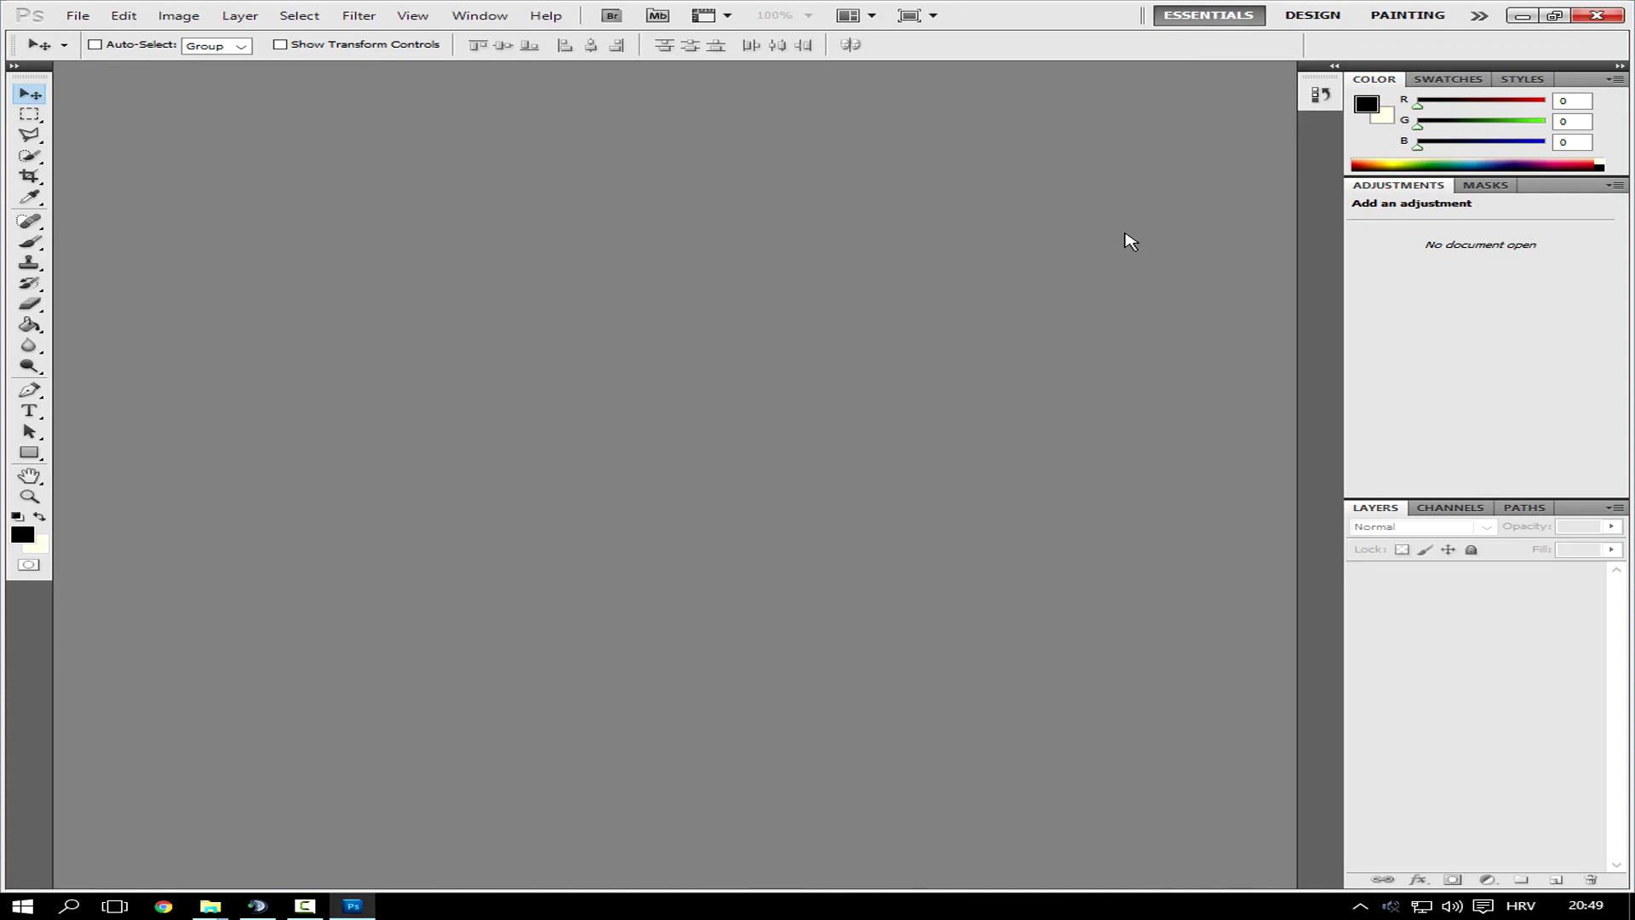